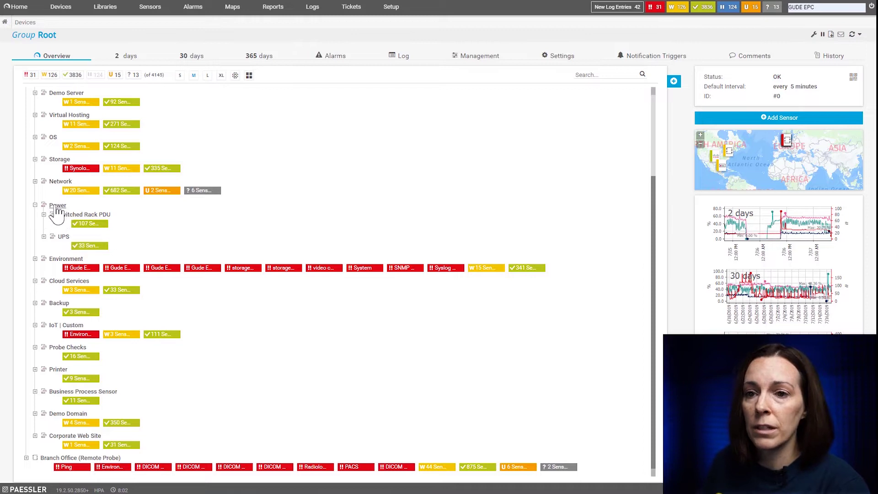
Add a device from the Power group, searching 'powe' and confirming Power as its parent group
{"action": "left_click", "coordinate": [56, 209]}
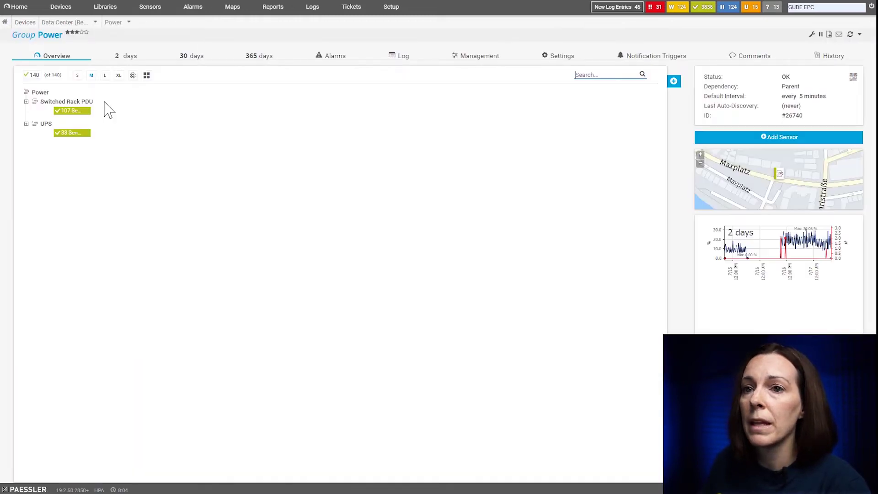
{"action": "left_click", "coordinate": [673, 82]}
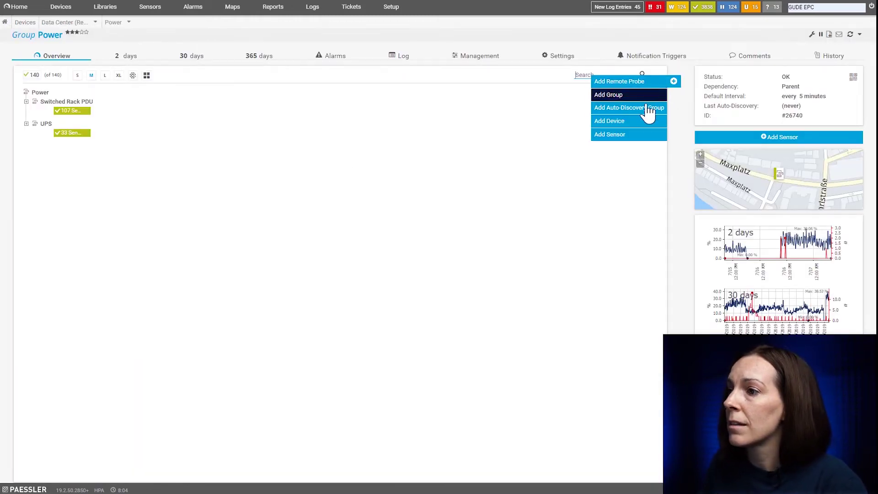
{"action": "left_click", "coordinate": [636, 122]}
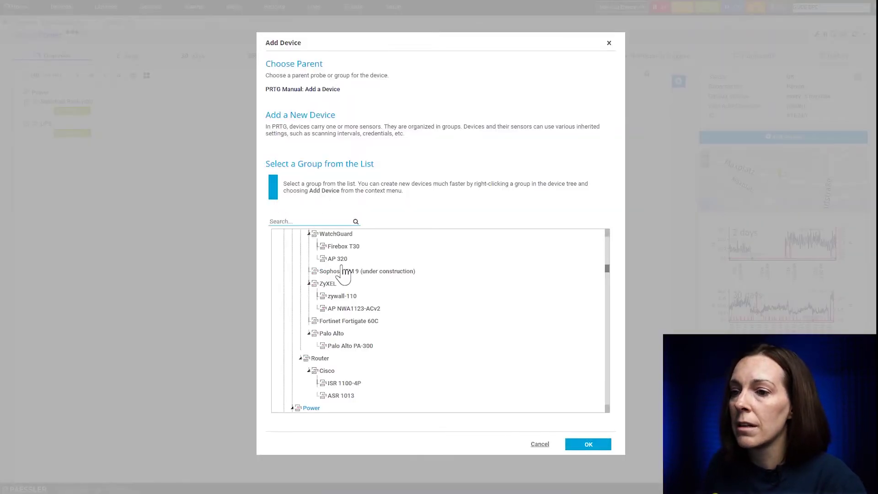
{"action": "scroll", "coordinate": [526, 288], "scroll_direction": "up", "scroll_amount": 2}
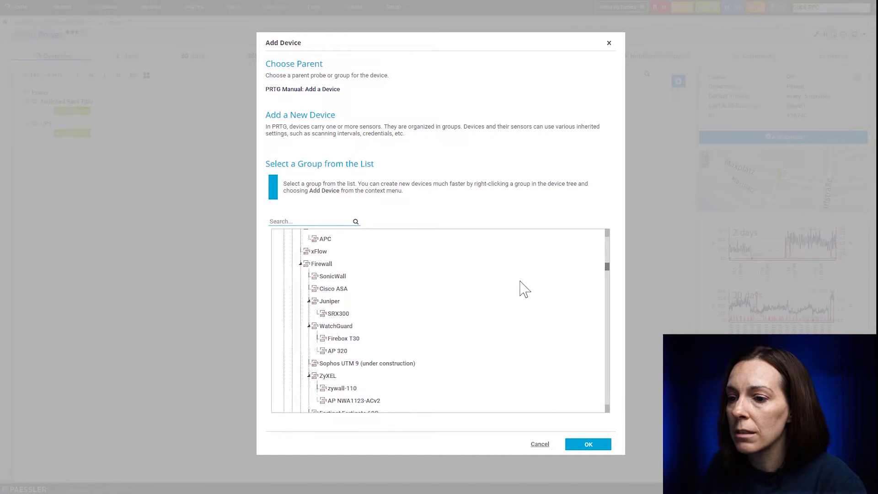
{"action": "scroll", "coordinate": [525, 289], "scroll_direction": "down", "scroll_amount": 2}
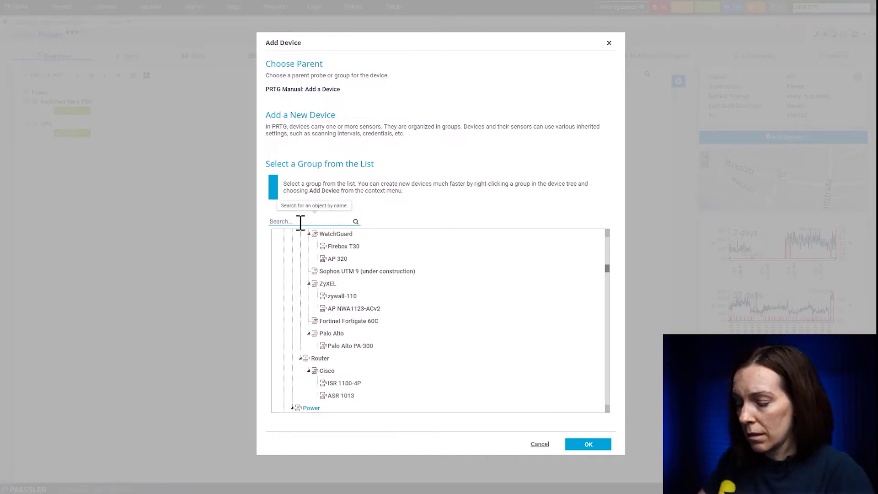
{"action": "type", "text": "power"}
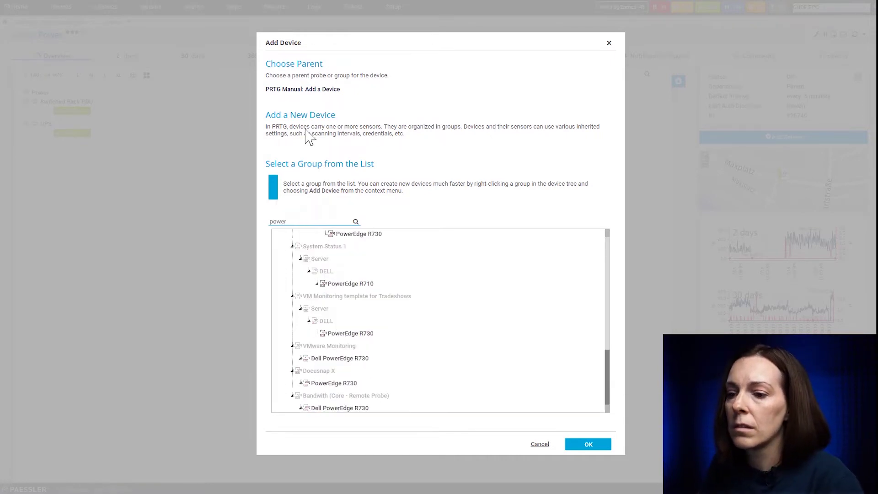
{"action": "scroll", "coordinate": [404, 270], "scroll_direction": "up", "scroll_amount": 8}
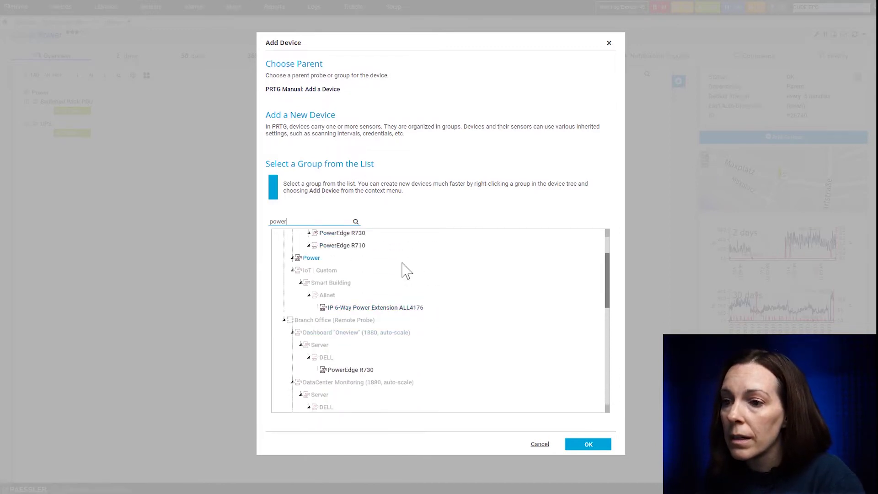
{"action": "left_click", "coordinate": [316, 258]}
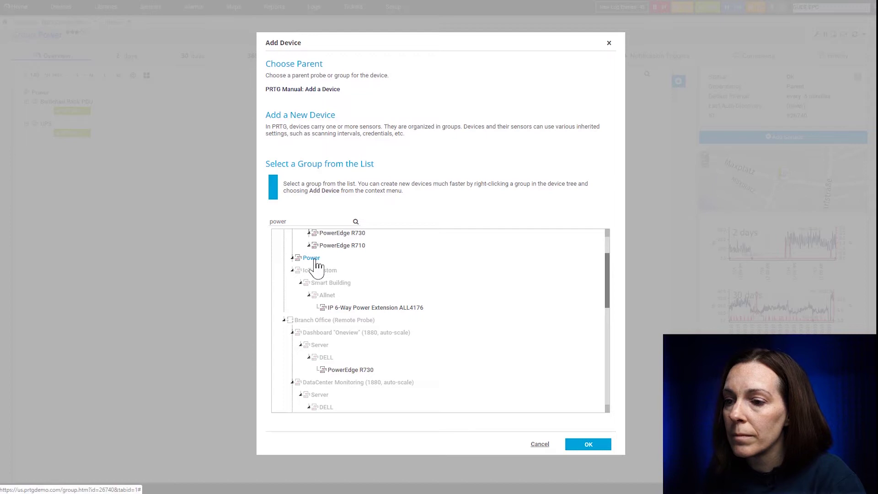
{"action": "left_click", "coordinate": [588, 446]}
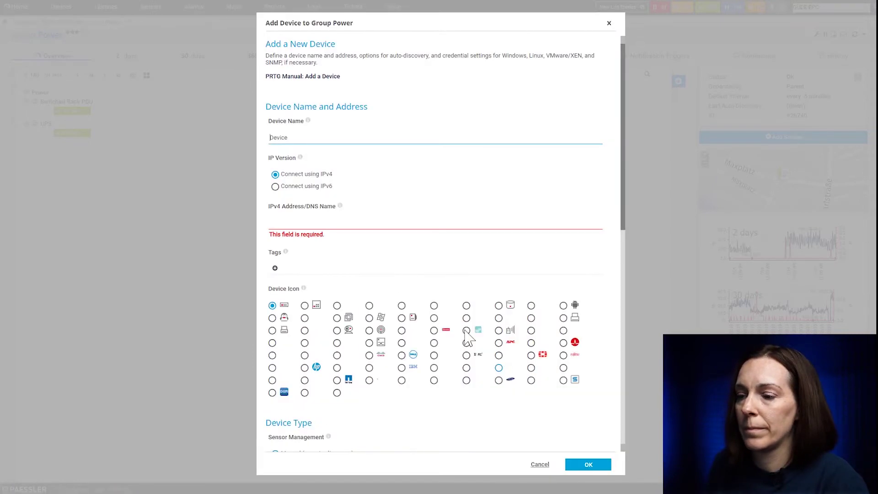
Name the new device 'Sensor Factory Device', enter its IPv4 address, and create it
{"action": "double_click", "coordinate": [300, 137]}
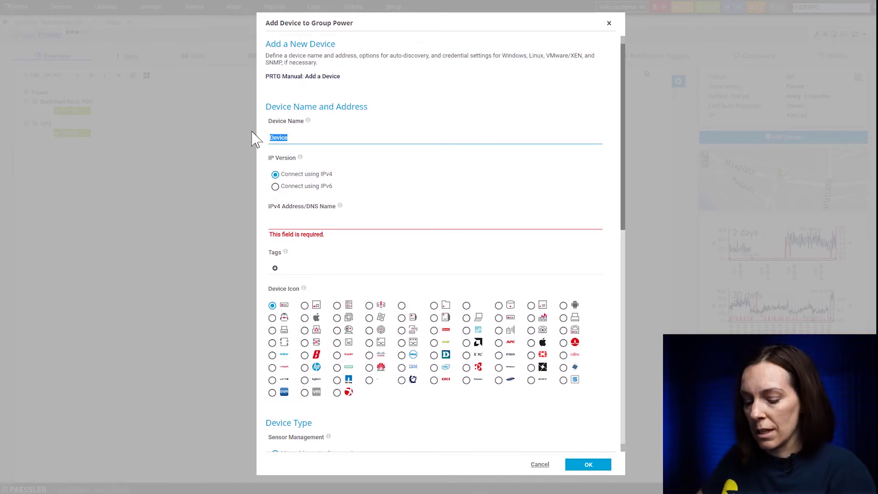
{"action": "type", "text": "Sensor "}
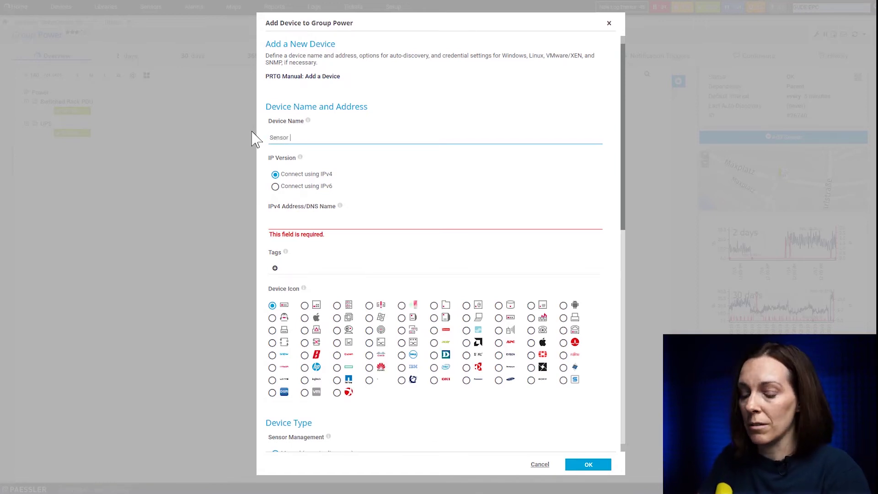
{"action": "type", "text": "Fa"}
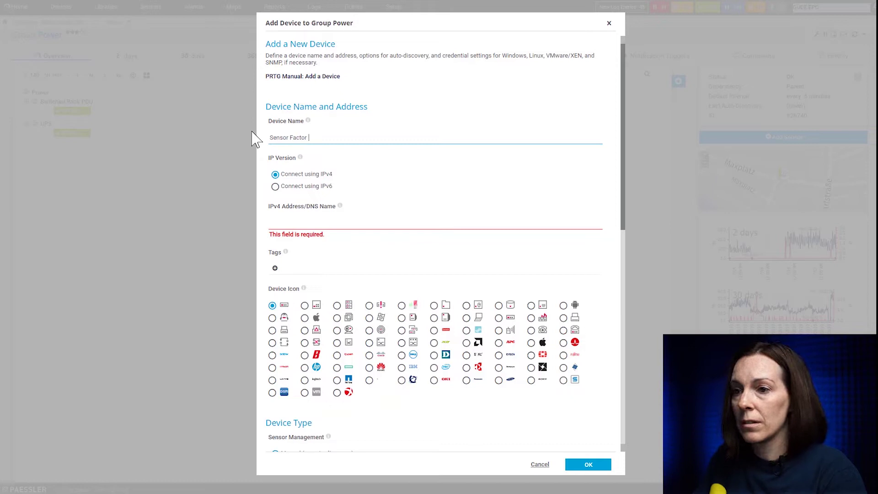
{"action": "type", "text": "ctory Devic"}
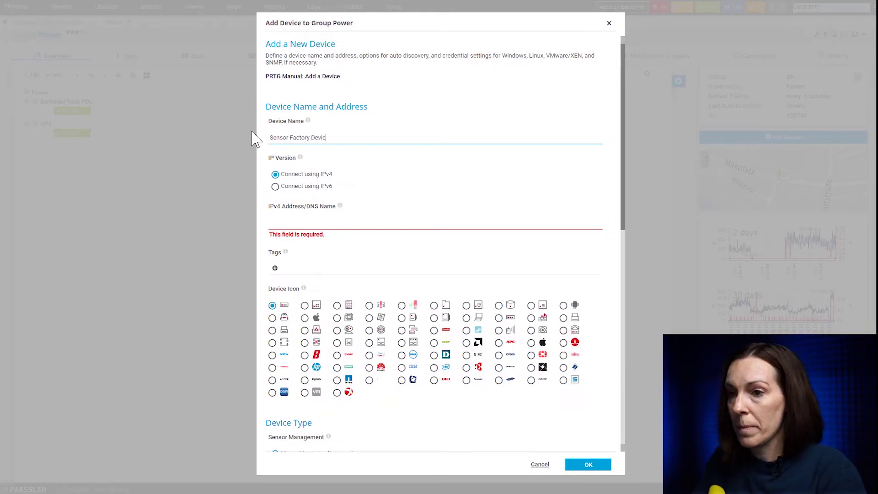
{"action": "type", "text": "e"}
{"action": "left_click", "coordinate": [282, 224]}
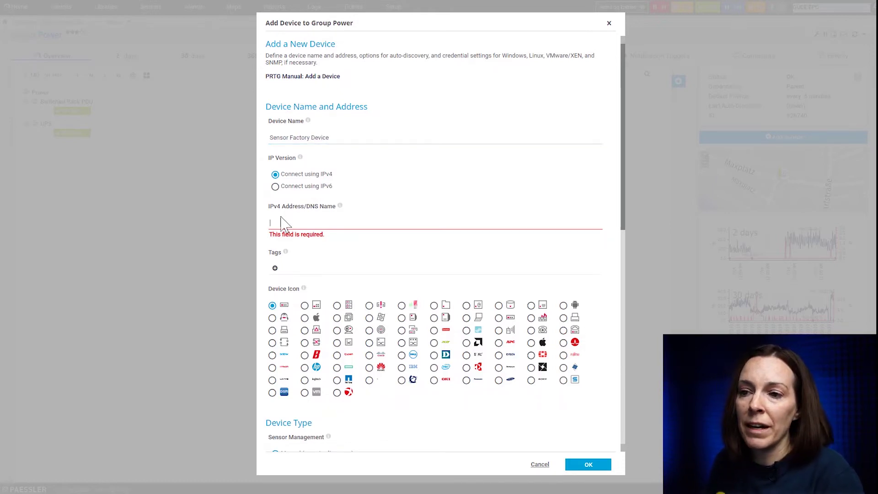
{"action": "type", "text": "1"}
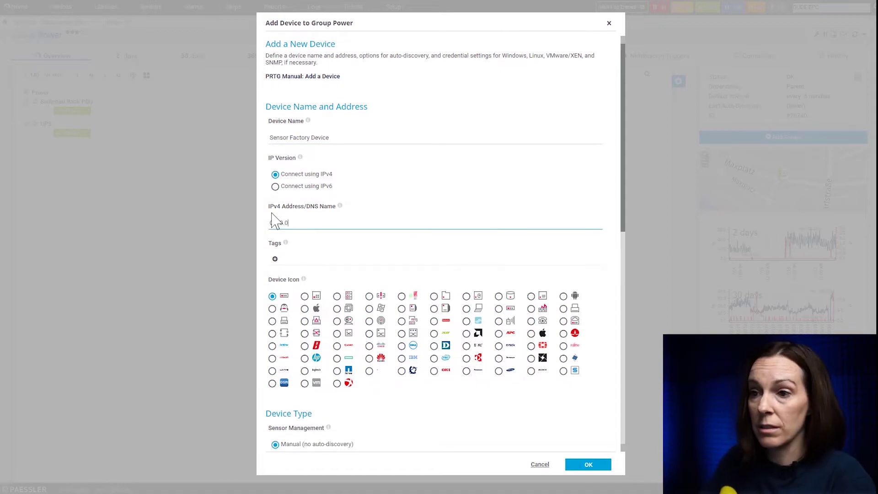
{"action": "left_click", "coordinate": [590, 465]}
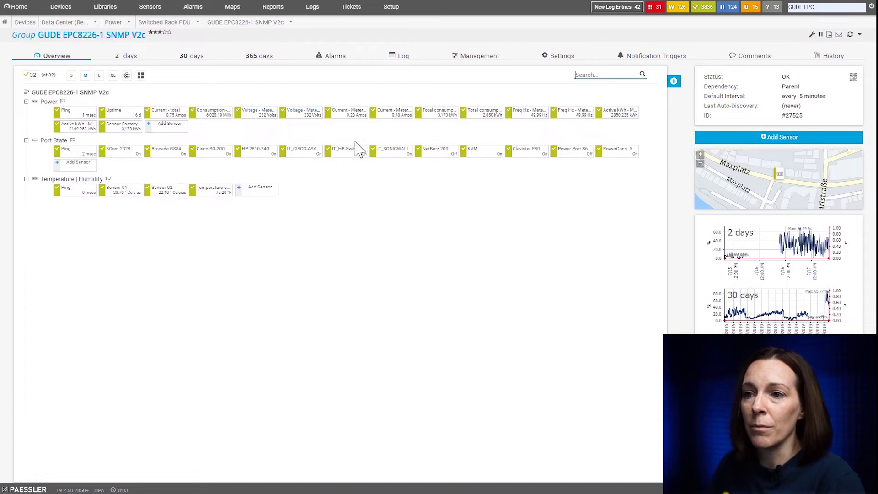
Add a sensor to Sensor Factory Device, filtering to Custom Sensors and choosing the Sensor Factory type
{"action": "left_click", "coordinate": [113, 22]}
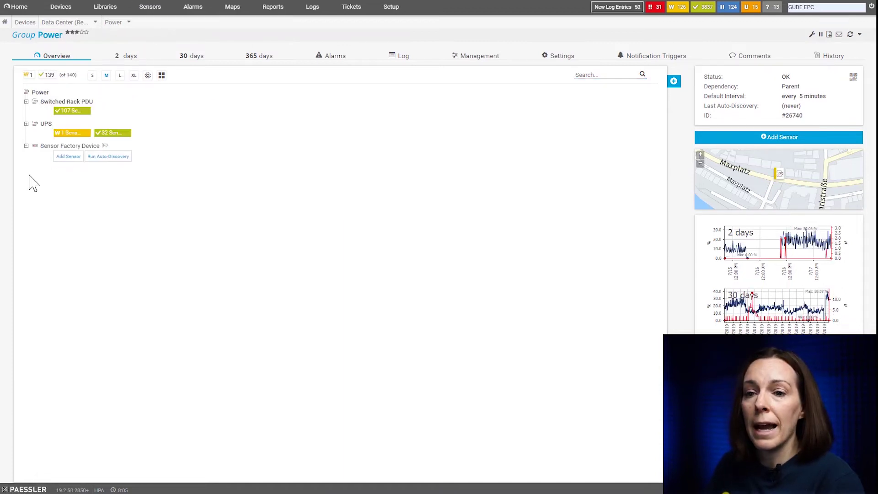
{"action": "left_click", "coordinate": [67, 157]}
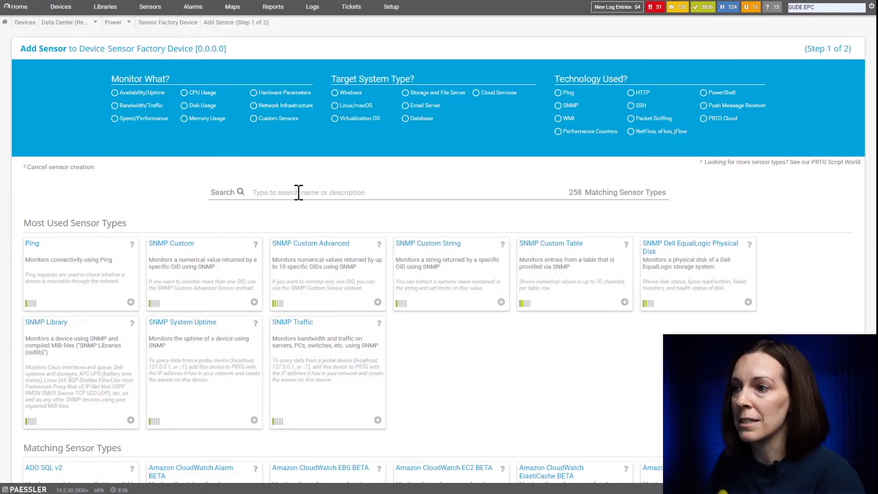
{"action": "left_click", "coordinate": [265, 119]}
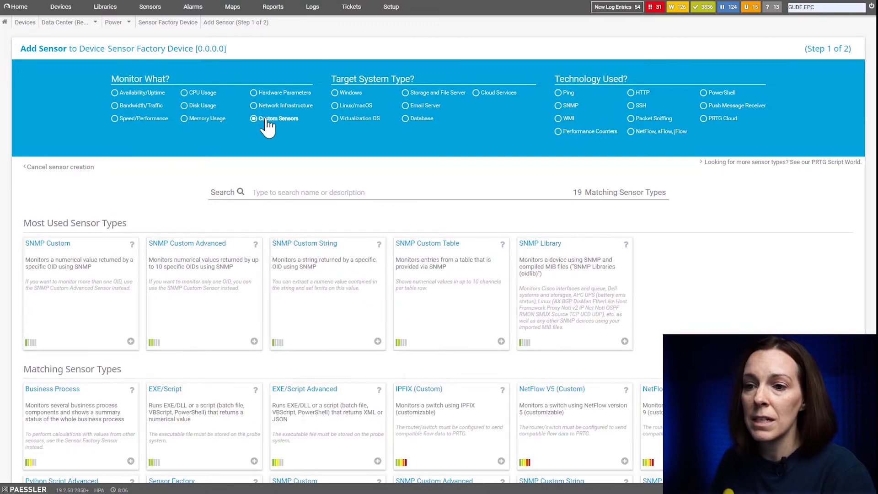
{"action": "left_click", "coordinate": [276, 194]}
{"action": "type", "text": "sensor factory"}
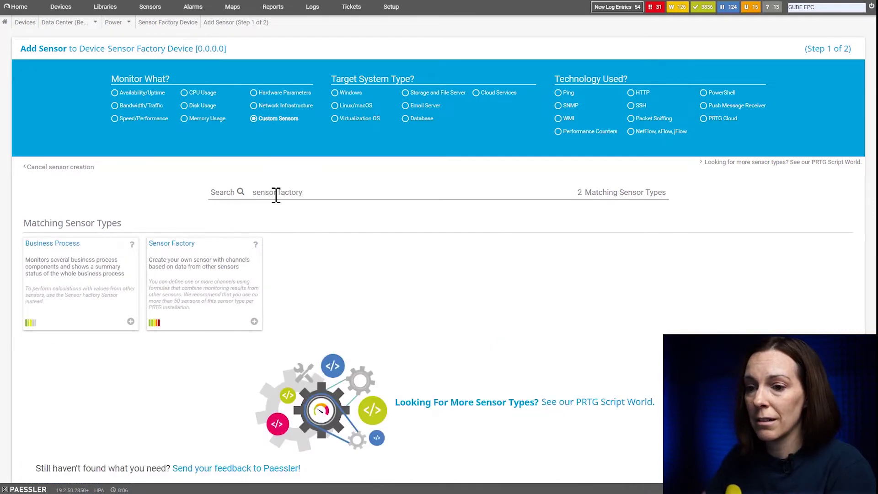
{"action": "left_click", "coordinate": [209, 273]}
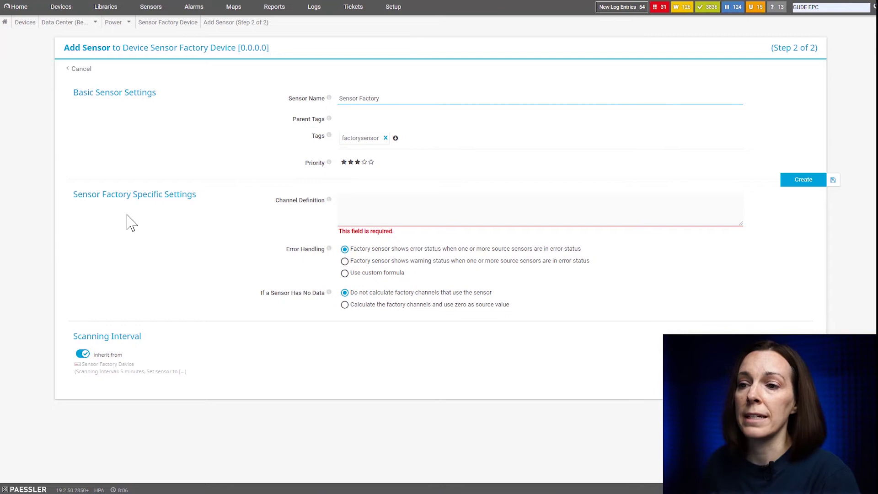
Paste the Volts - Channel 1, Channel 2 and total definitions, then enlarge the field
{"action": "left_click", "coordinate": [358, 202]}
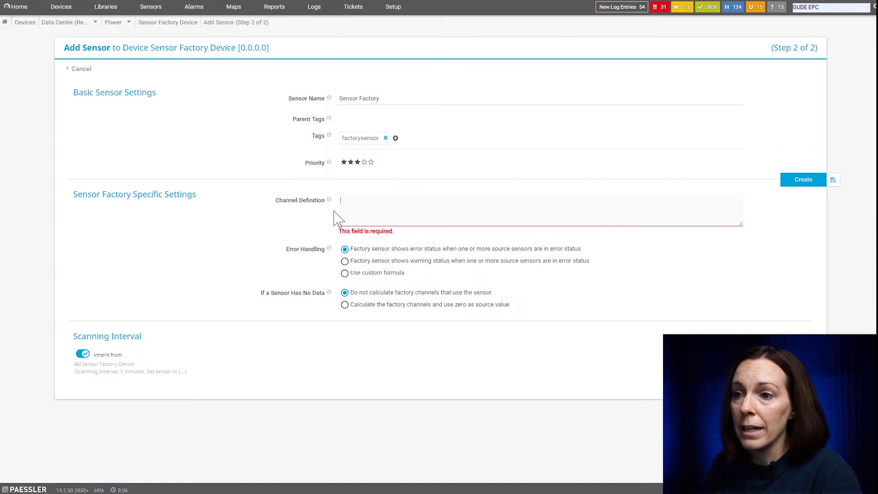
{"action": "mouse_move", "coordinate": [330, 200]}
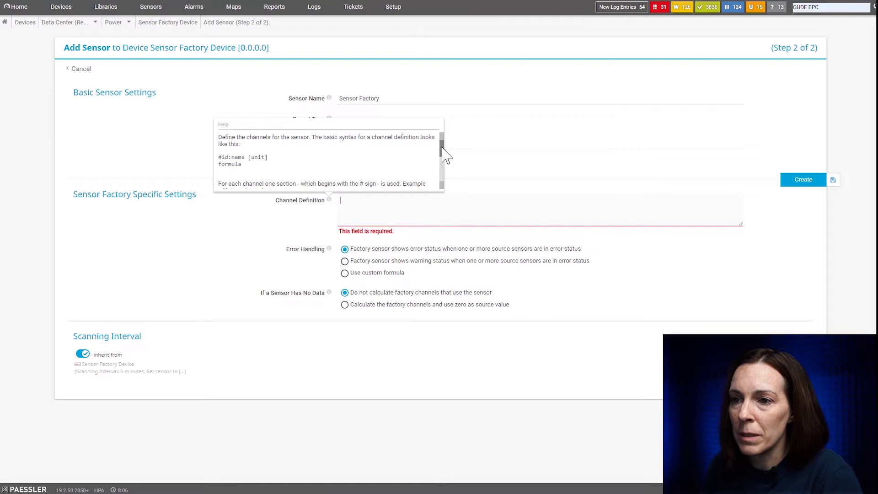
{"action": "mouse_move", "coordinate": [442, 148]}
{"action": "left_mouse_down"}
{"action": "mouse_move", "coordinate": [443, 173]}
{"action": "mouse_move", "coordinate": [446, 149]}
{"action": "left_mouse_up"}
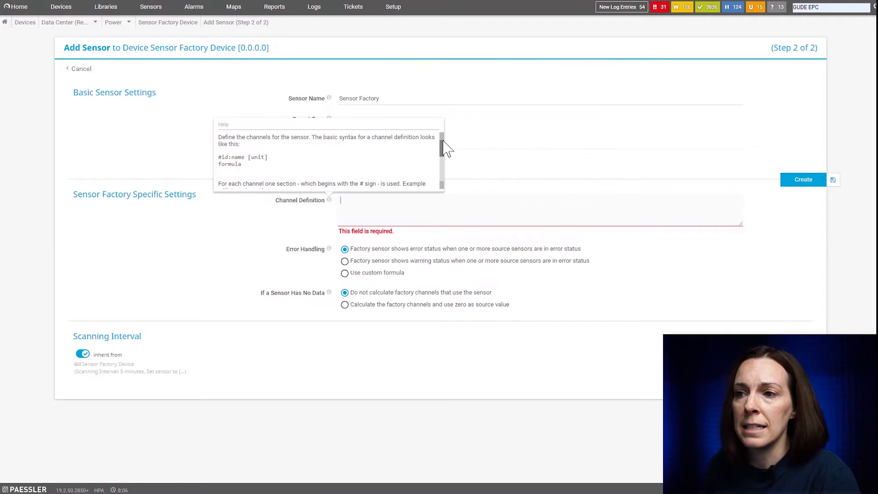
{"action": "left_click_drag", "start_coordinate": [446, 149], "coordinate": [451, 172]}
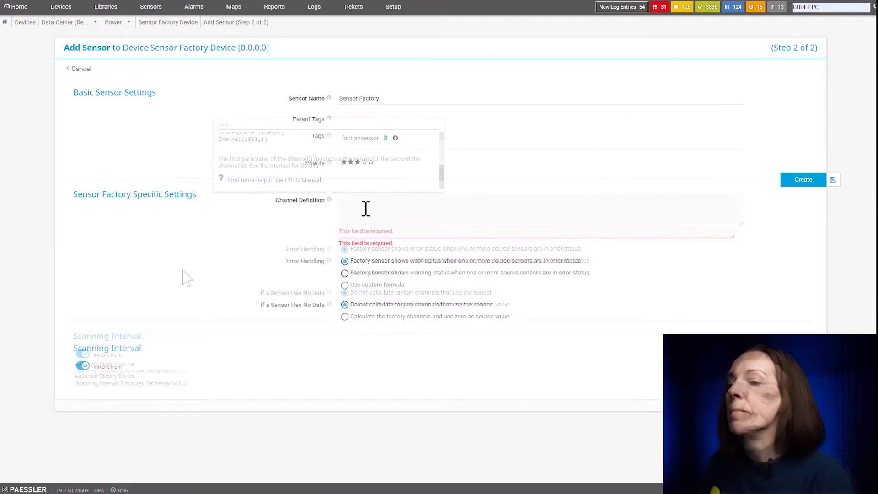
{"action": "right_click", "coordinate": [366, 207]}
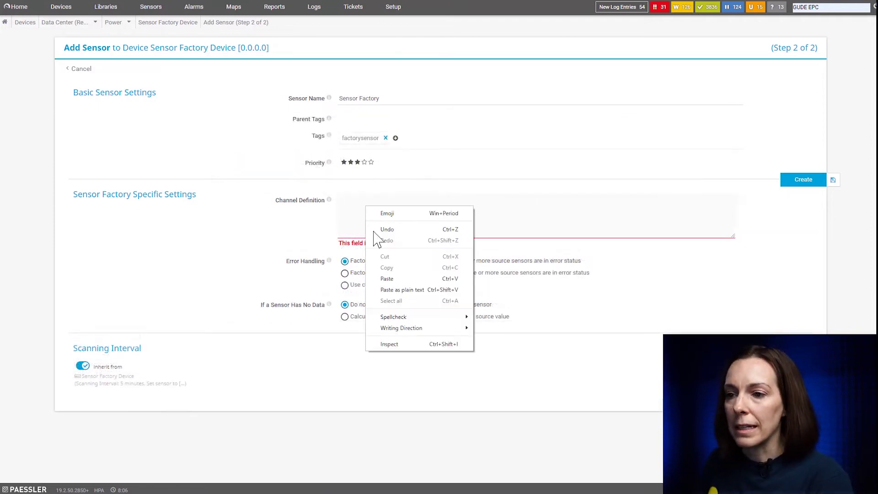
{"action": "left_click", "coordinate": [391, 289]}
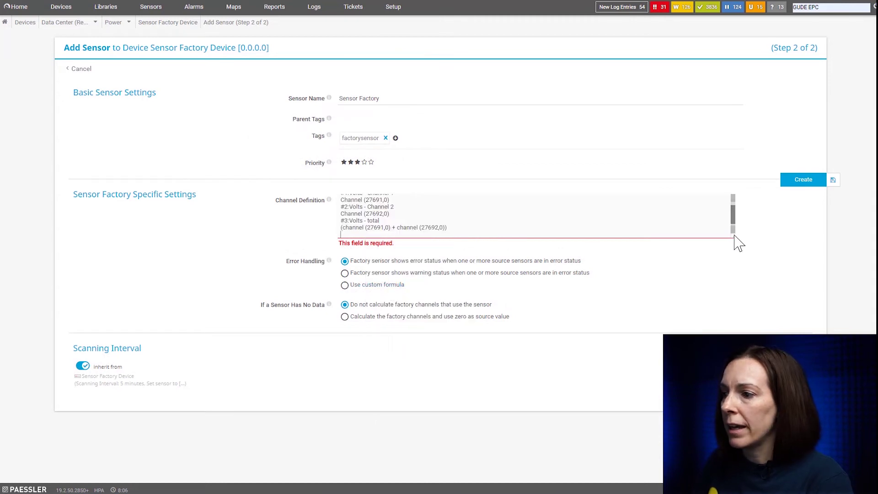
{"action": "left_click_drag", "start_coordinate": [735, 236], "coordinate": [745, 265]}
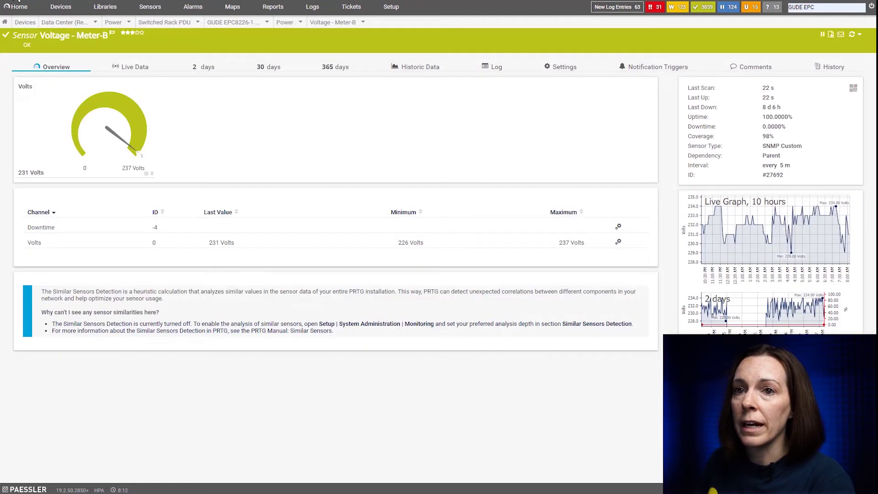
Open the Voltage - Meter-A sensor and copy its sensor ID, 27691
{"action": "left_click", "coordinate": [230, 22]}
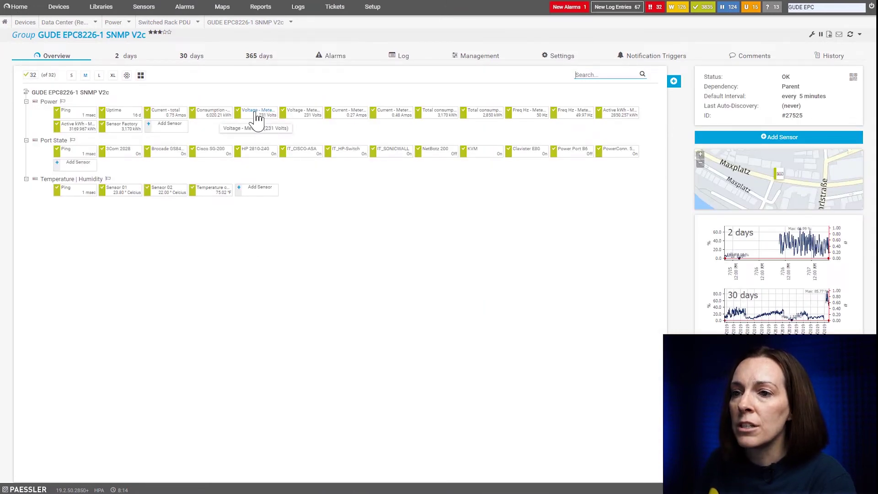
{"action": "left_click", "coordinate": [264, 115]}
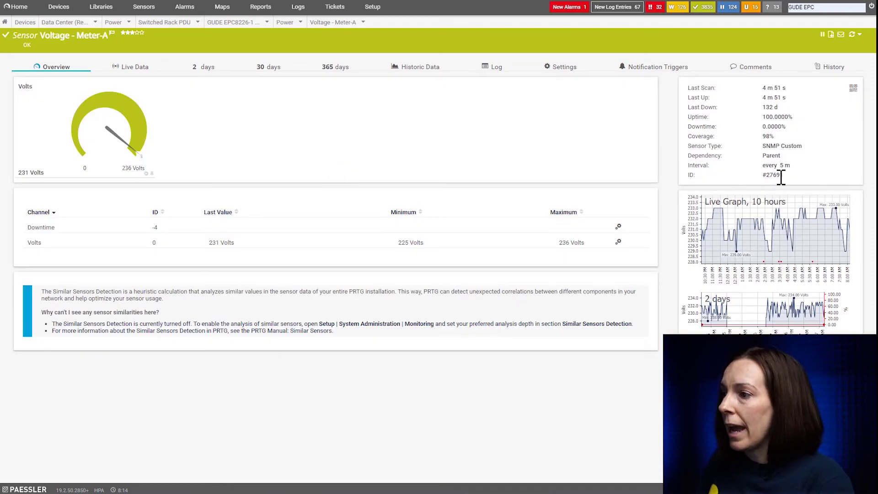
{"action": "left_click_drag", "start_coordinate": [784, 176], "coordinate": [777, 177]}
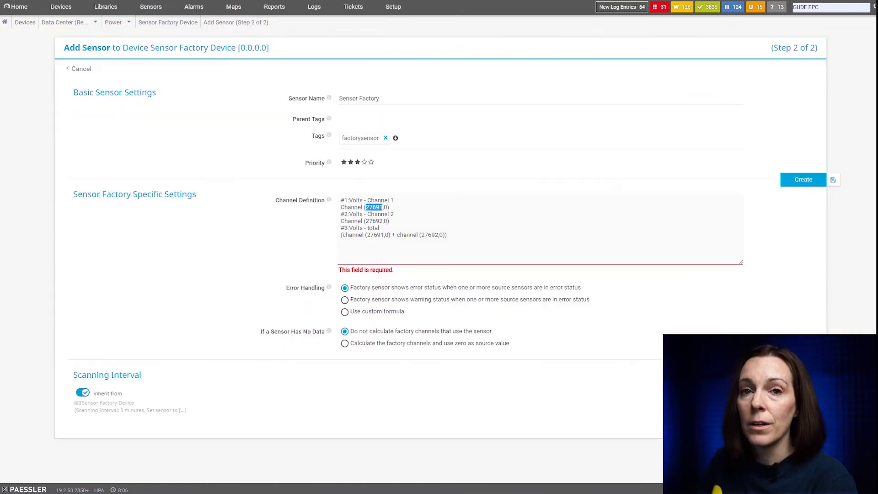
{"action": "type", "text": "27691"}
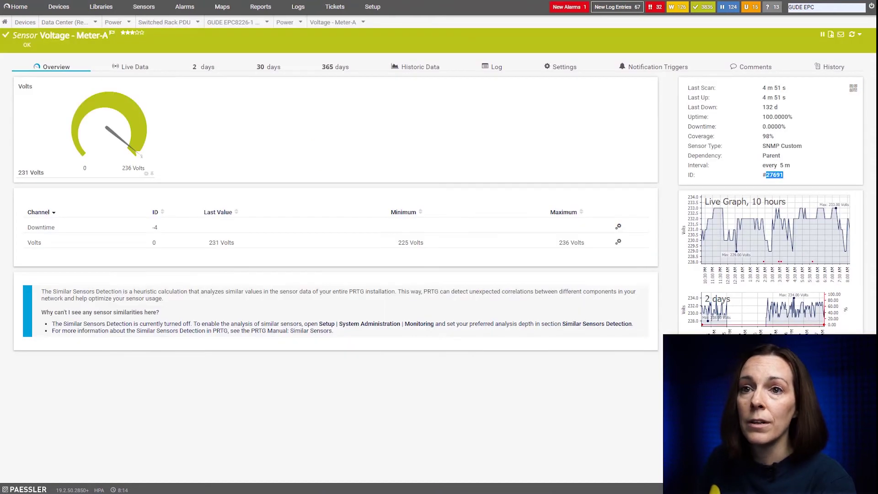
Open the Voltage - Meter-B sensor from the GUDE EPC8226-1 SNMP V2c group to read its ID
{"action": "left_click", "coordinate": [231, 22]}
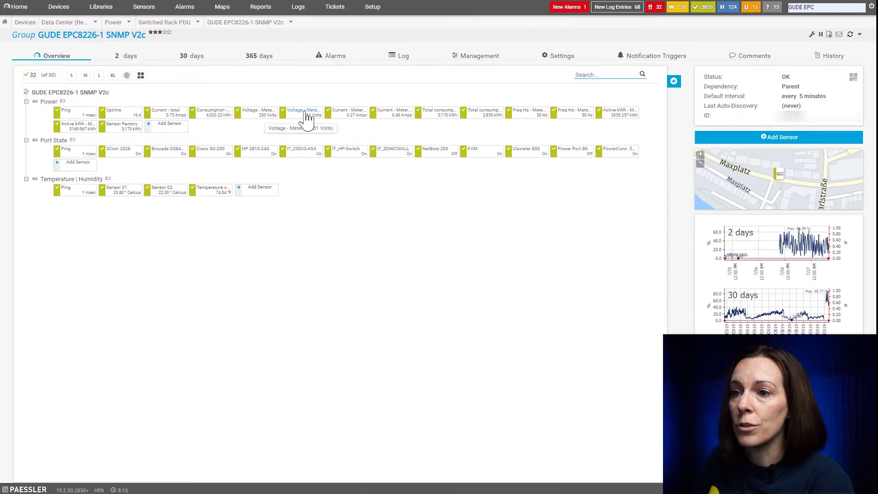
{"action": "left_click", "coordinate": [303, 113]}
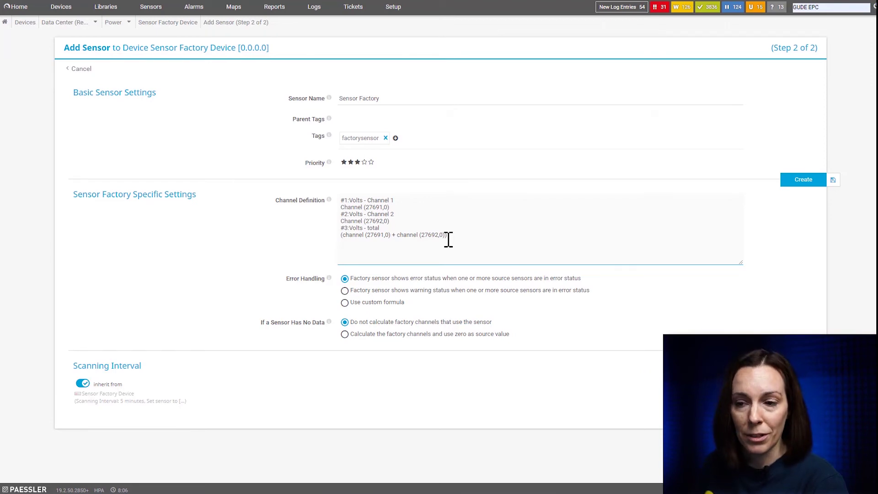
Create the Sensor Factory sensor, refresh the device, and open the sensor showing 230, 231 and 461 Volts
{"action": "left_click", "coordinate": [790, 182]}
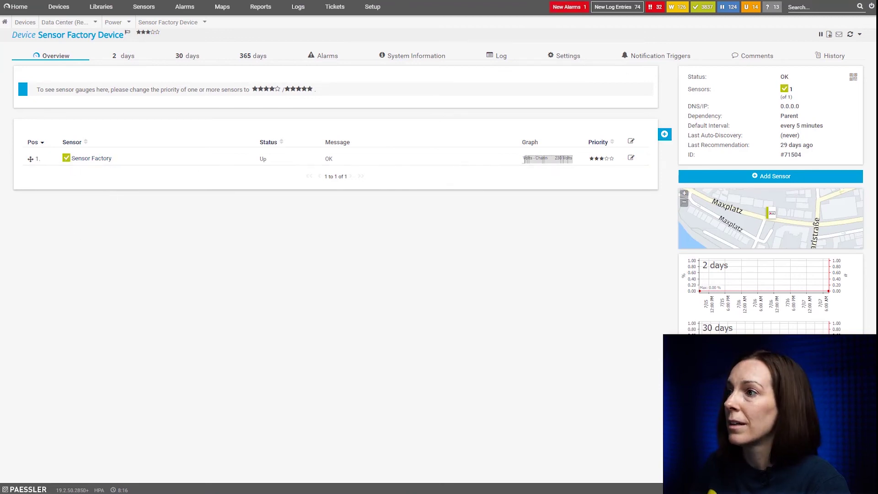
{"action": "left_click", "coordinate": [851, 35]}
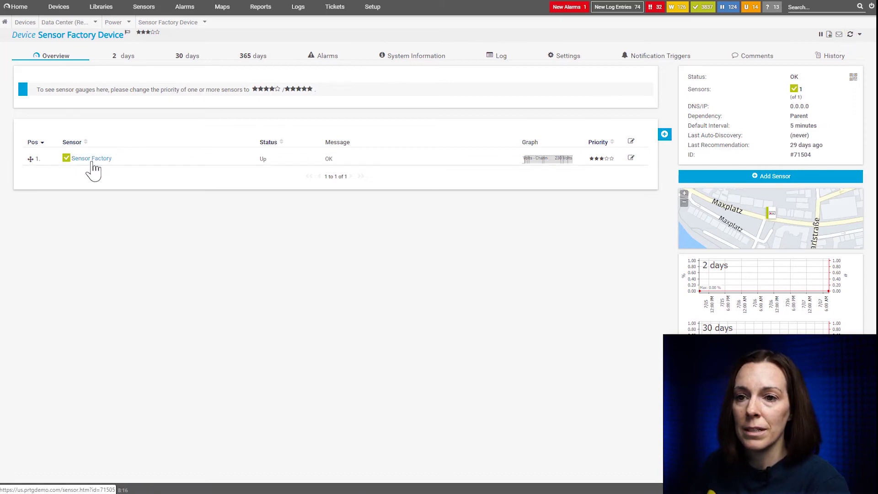
{"action": "left_click", "coordinate": [92, 163]}
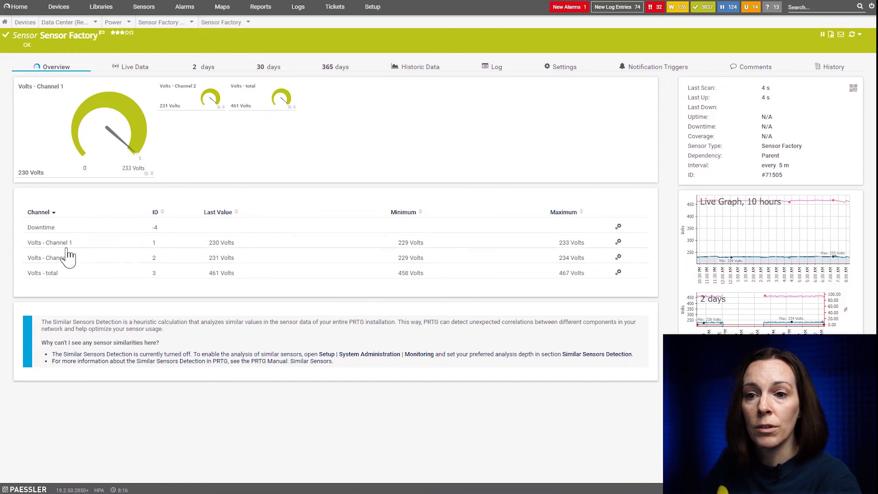
Pause the Voltage - Meter-B sensor without a message
{"action": "mouse_move", "coordinate": [140, 151]}
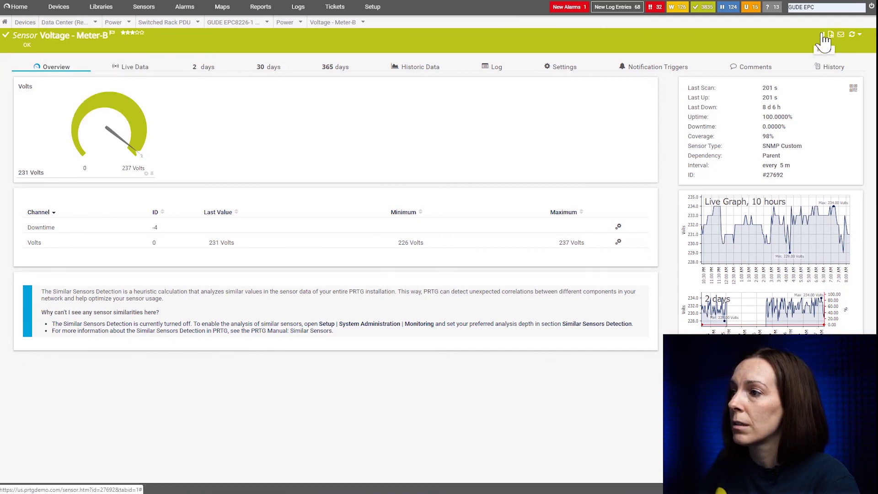
{"action": "left_click", "coordinate": [823, 37]}
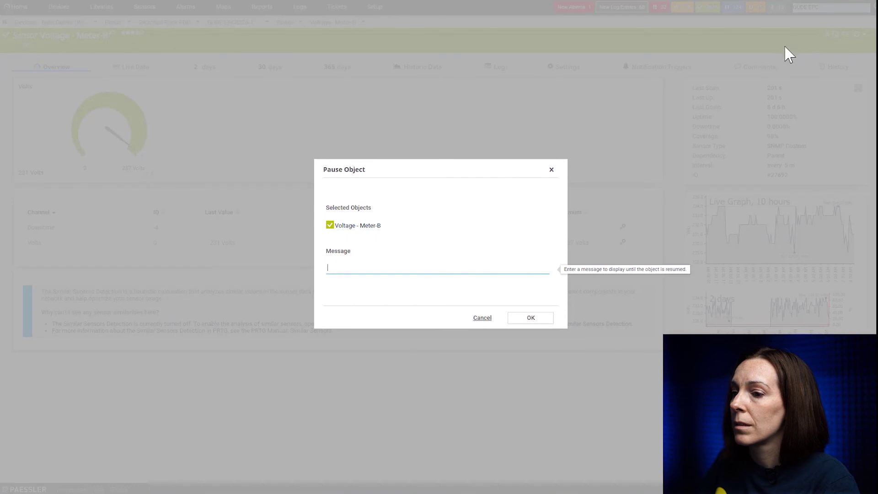
{"action": "left_click", "coordinate": [529, 321]}
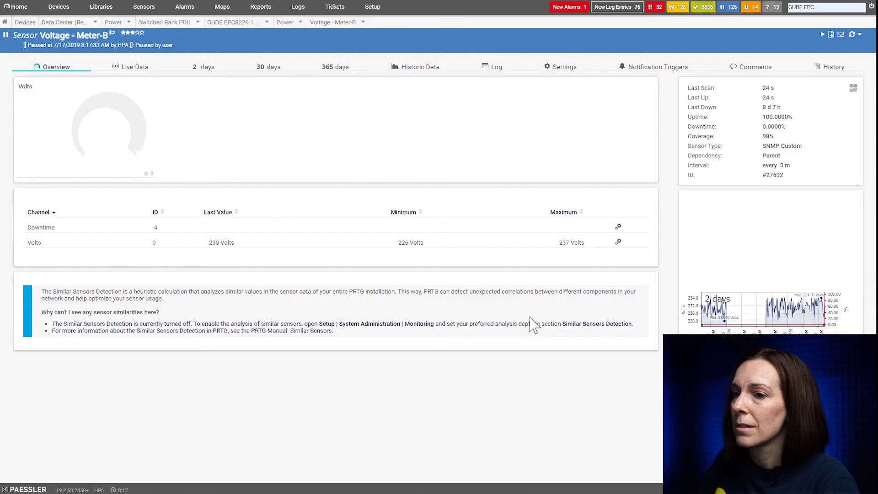
Rescan the Sensor Factory sensor so it warns that a source sensor is paused
{"action": "left_click", "coordinate": [80, 22]}
{"action": "left_click", "coordinate": [66, 92]}
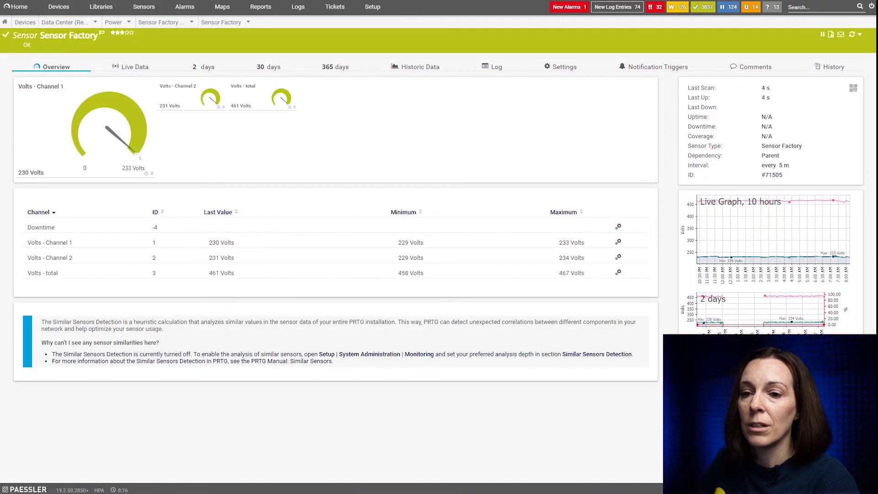
{"action": "left_click", "coordinate": [852, 36]}
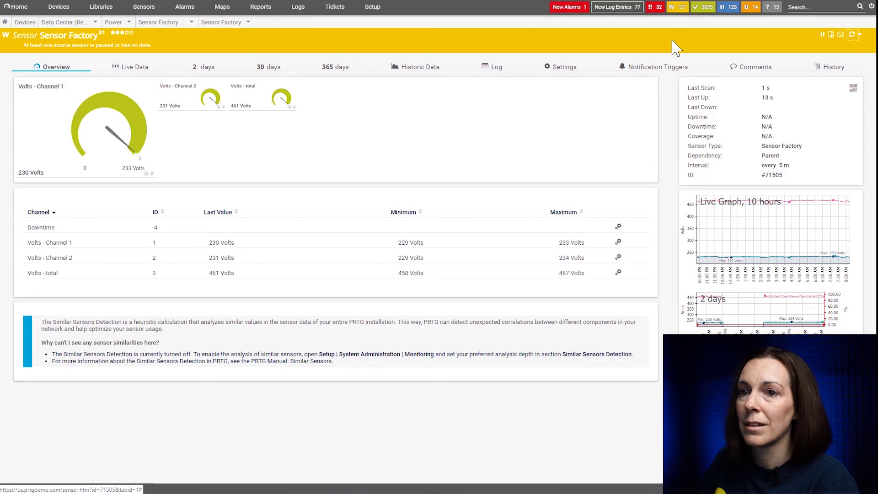